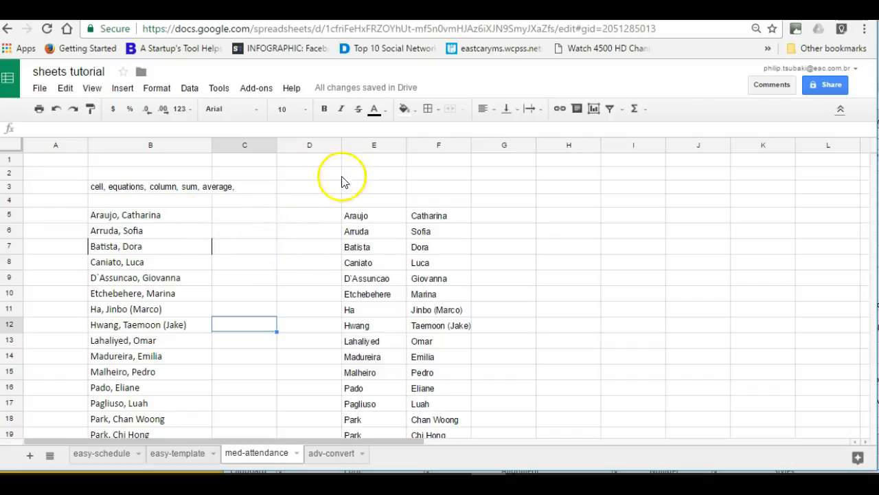
# Select the twenty Last, First names in B5:B24 and copy them.
pyautogui.click(361, 149)
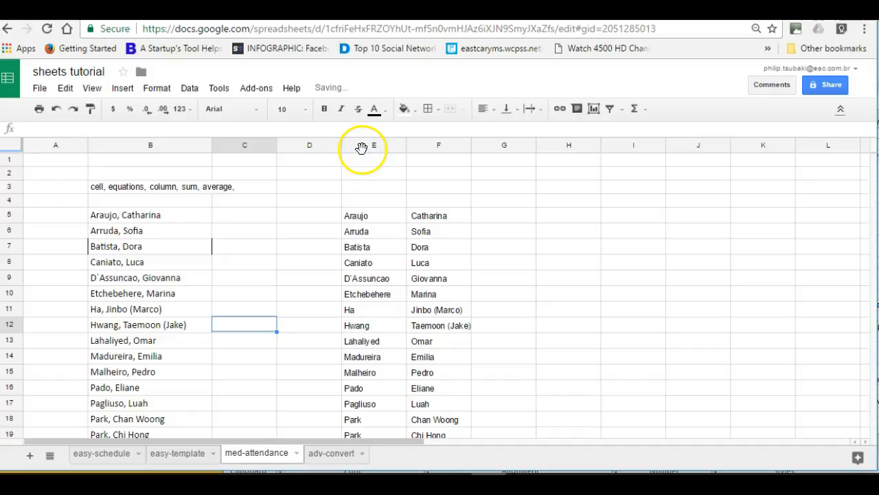
pyautogui.click(289, 201)
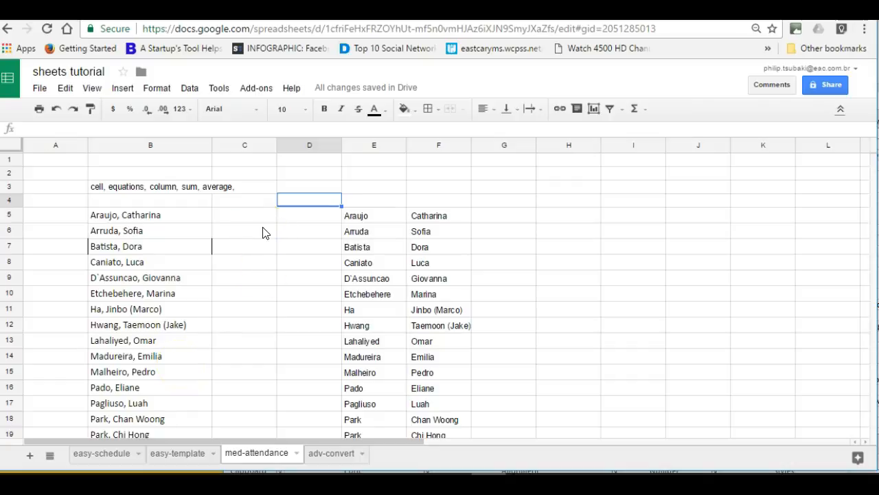
pyautogui.scroll(-1, 178, 210)
pyautogui.scroll(1, 178, 210)
pyautogui.moveTo(172, 215); pyautogui.dragTo(189, 324)
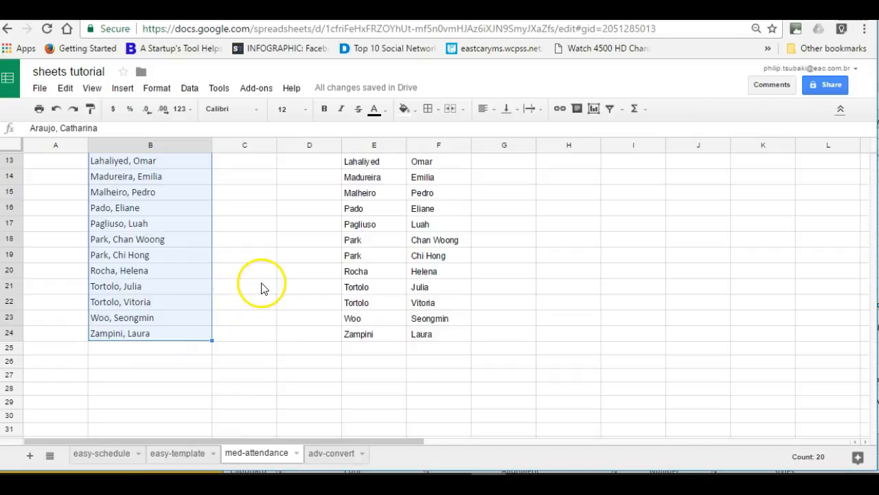
pyautogui.scroll(5, 261, 287)
pyautogui.click(69, 89)
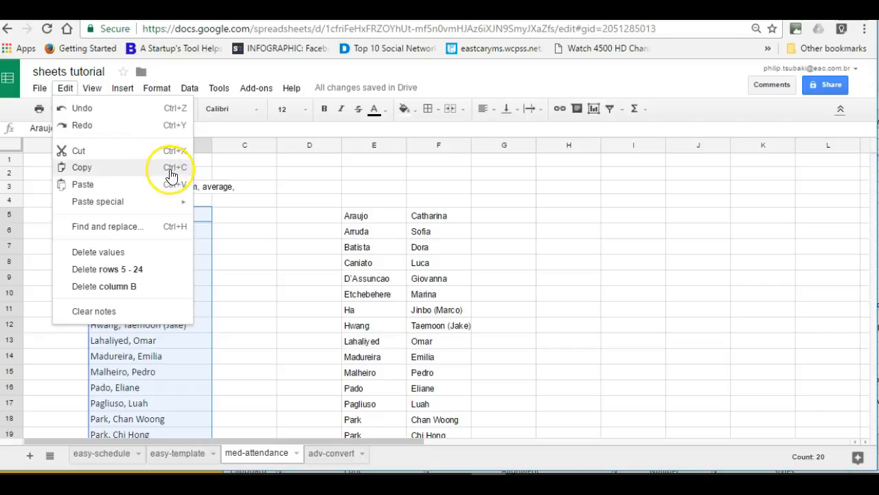
pyautogui.click(260, 200)
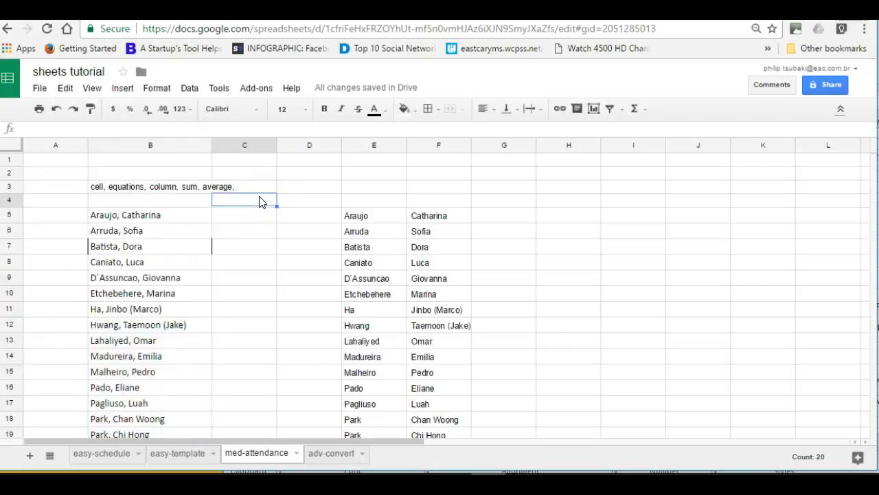
pyautogui.moveTo(181, 213); pyautogui.dragTo(167, 393)
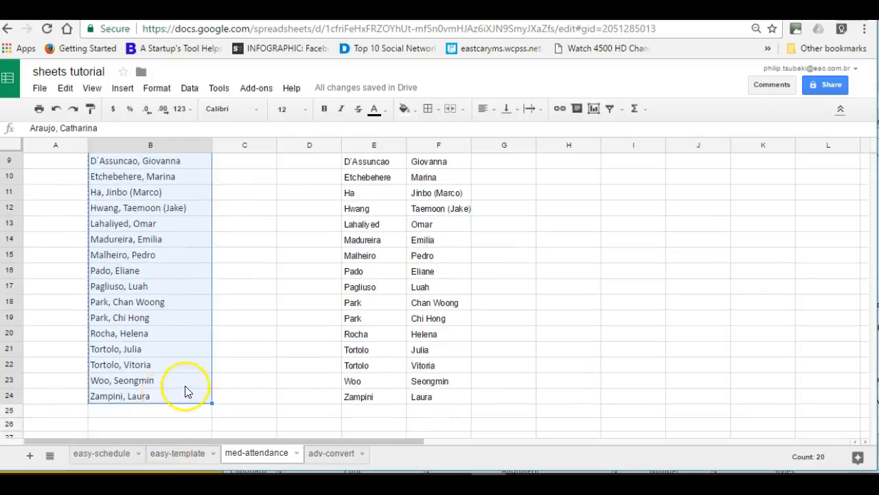
pyautogui.scroll(-1, 185, 392)
# Paste the copied names starting at B26, and again starting at B47.
pyautogui.click(181, 393)
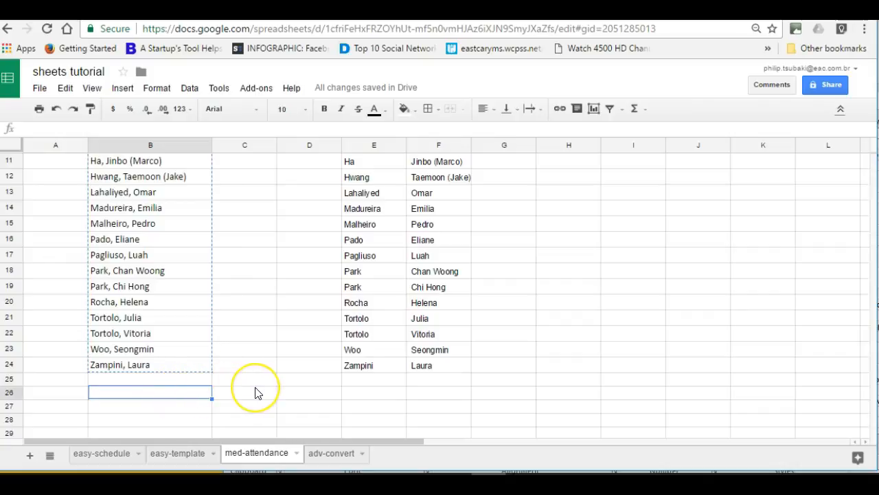
pyautogui.hotkey('ctrl', 'v')
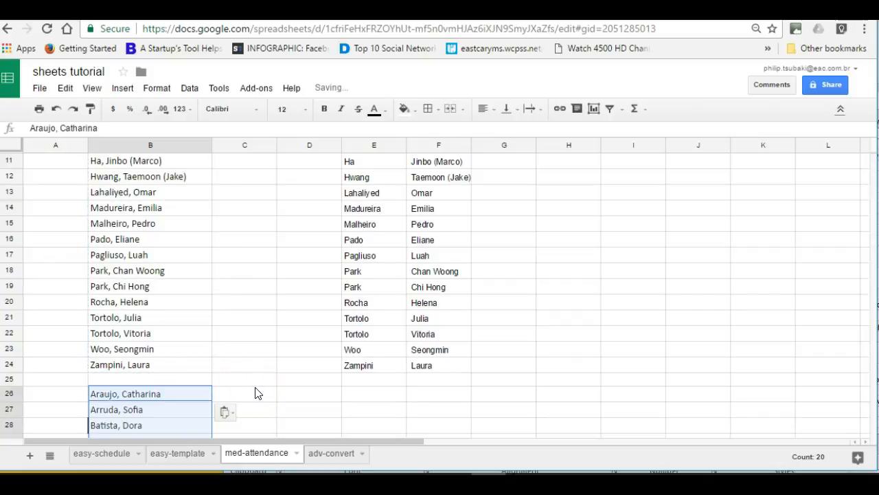
pyautogui.scroll(-8, 255, 393)
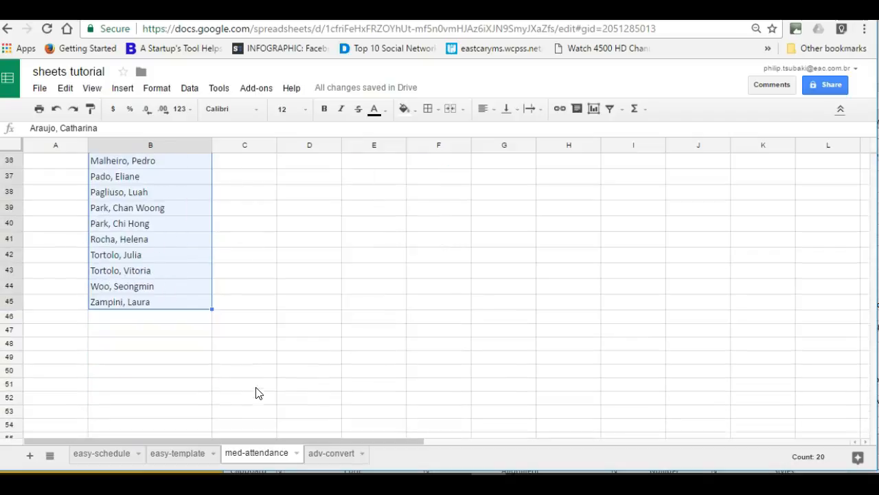
pyautogui.click(191, 327)
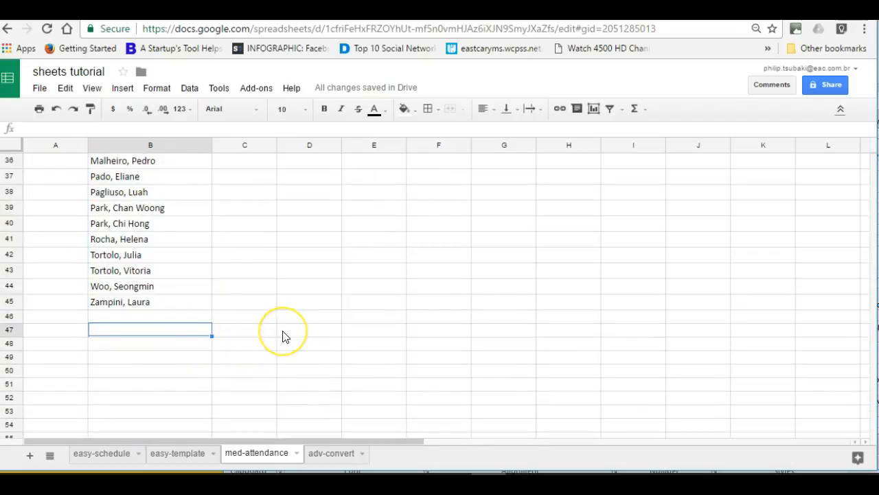
pyautogui.scroll(-4, 285, 337)
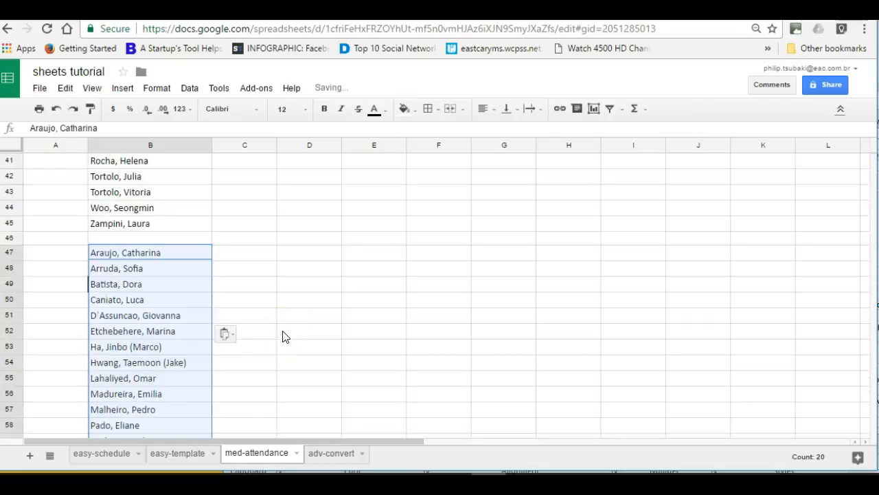
pyautogui.scroll(2, 285, 336)
pyautogui.scroll(10, 285, 336)
pyautogui.scroll(-4, 285, 336)
pyautogui.scroll(-3, 284, 335)
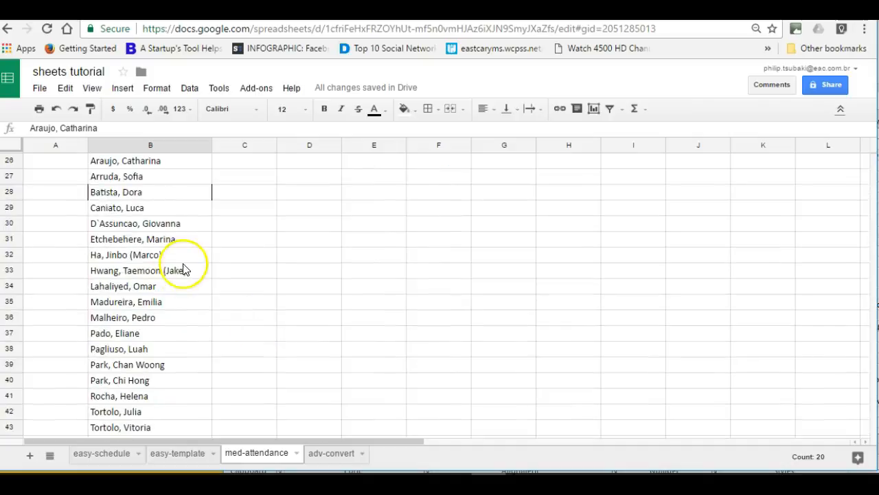
pyautogui.scroll(2, 149, 240)
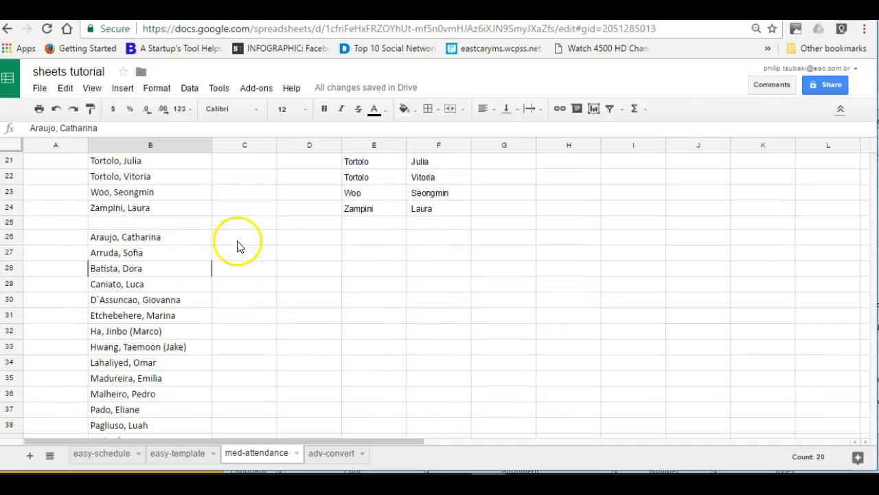
pyautogui.click(193, 236)
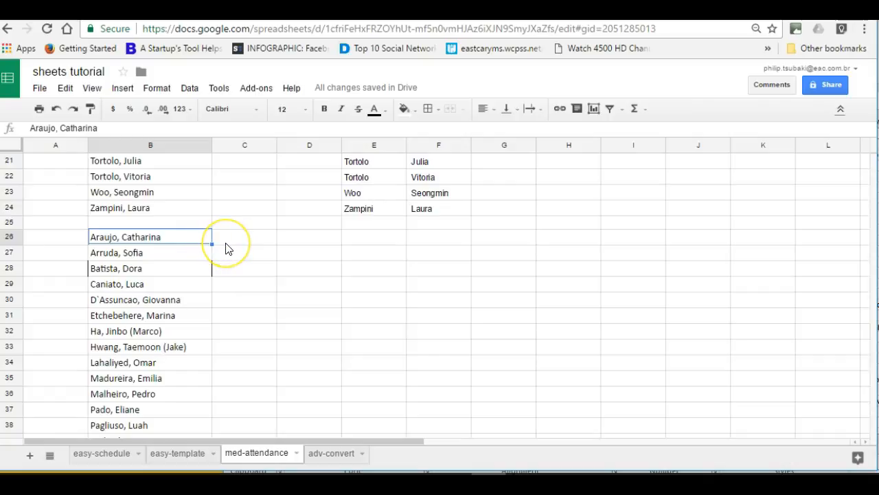
pyautogui.click(246, 240)
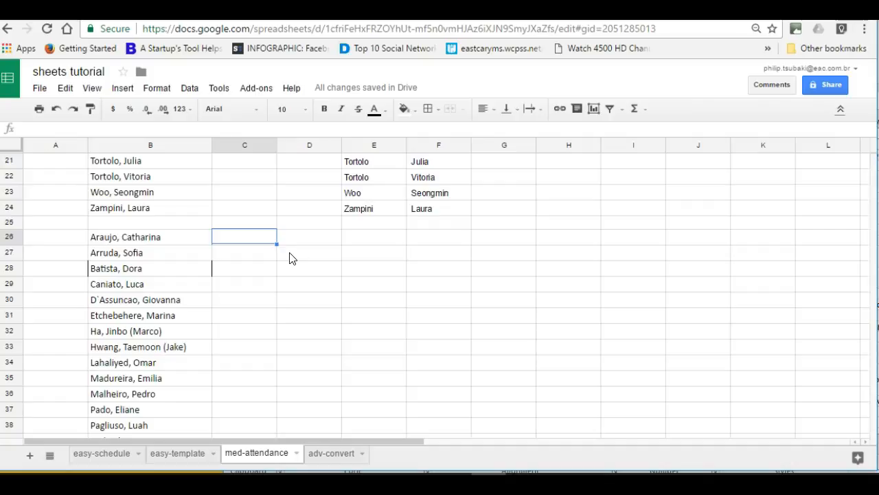
pyautogui.write('=')
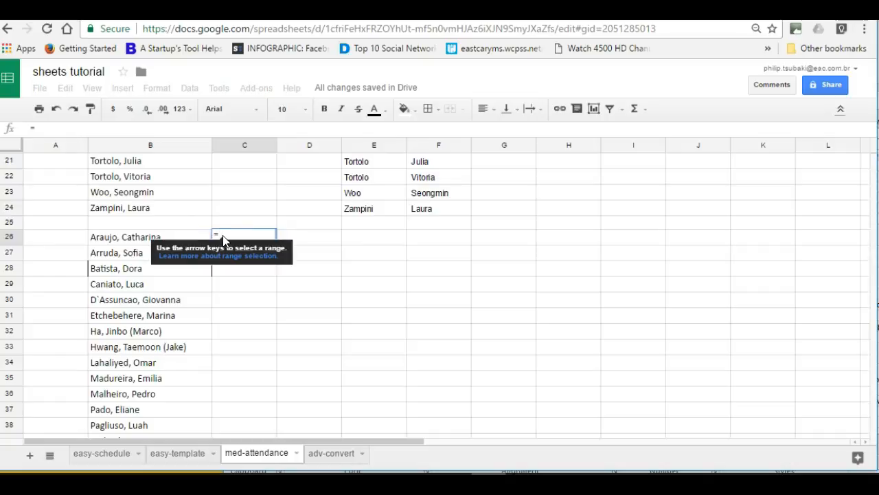
# Start a split( formula on B26 in C26, then cancel it, leaving C26 empty.
pyautogui.click(242, 246)
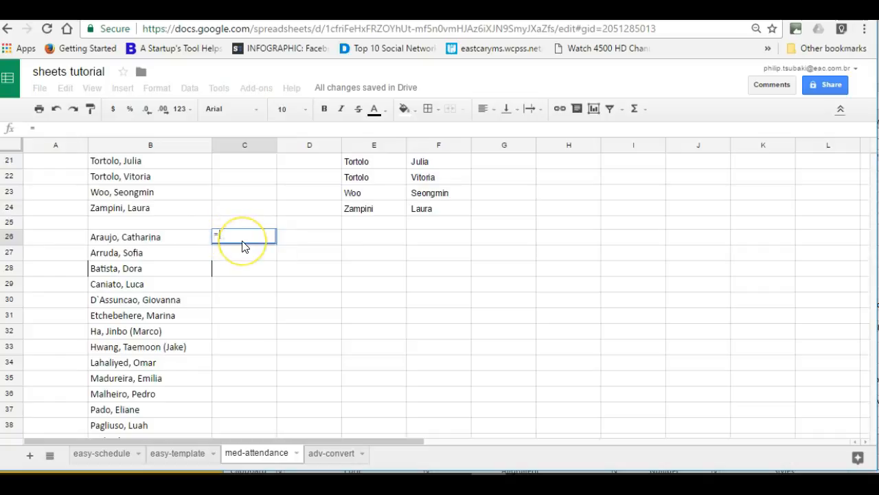
pyautogui.write('sp')
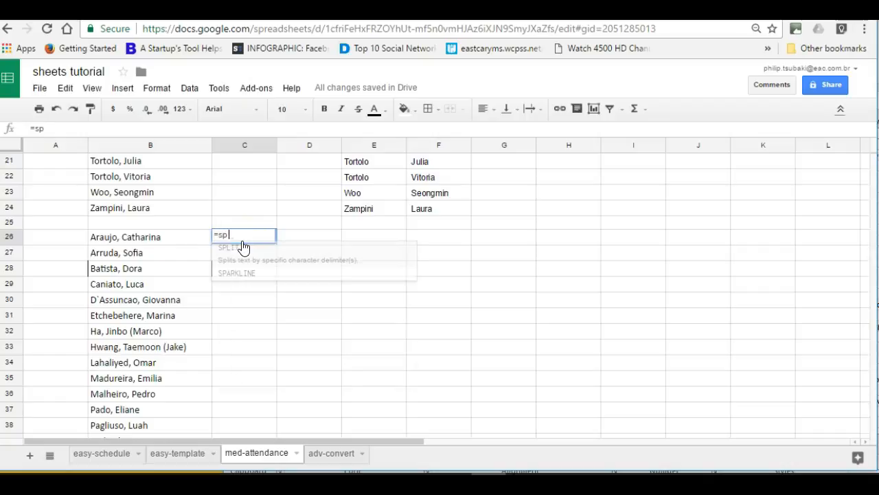
pyautogui.write('lit')
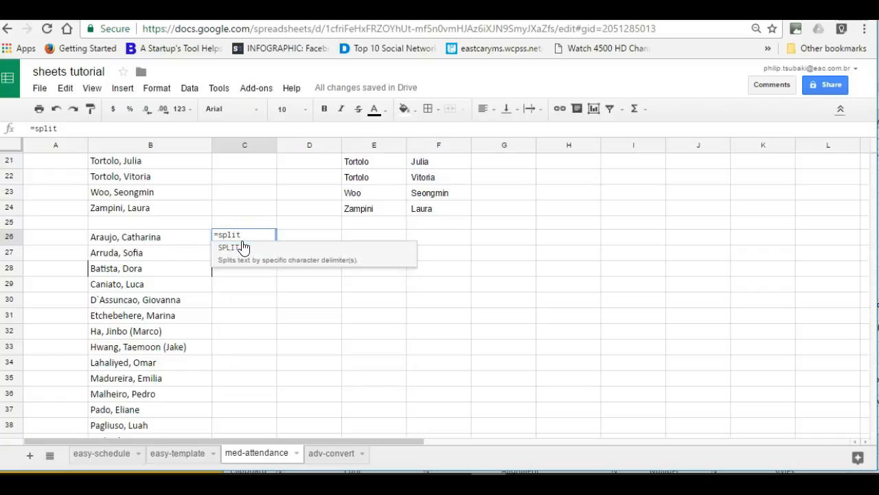
pyautogui.write('(')
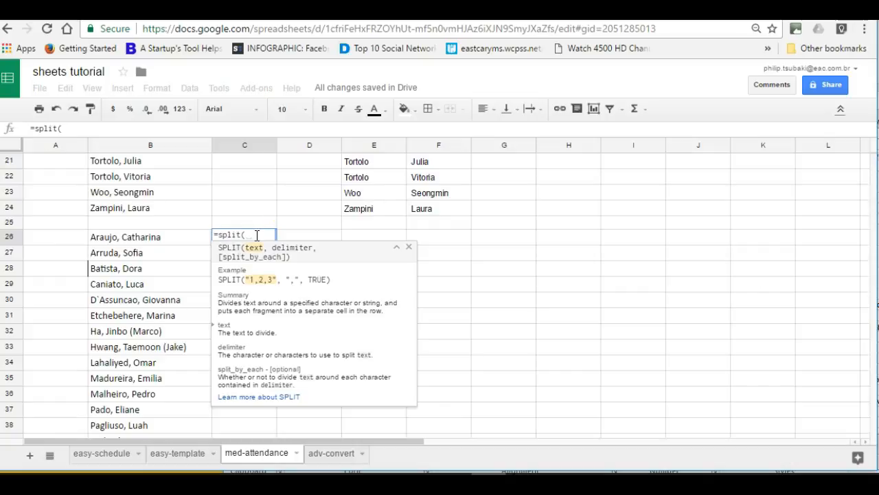
pyautogui.click(171, 242)
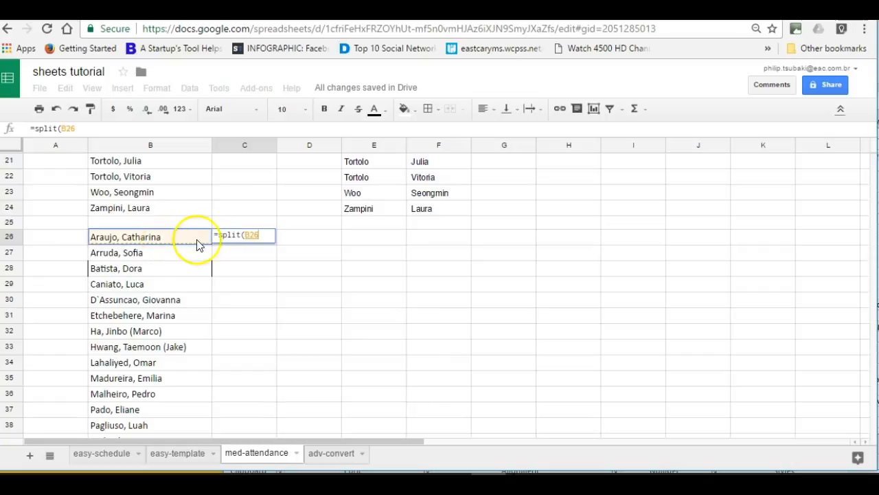
pyautogui.press('Escape')
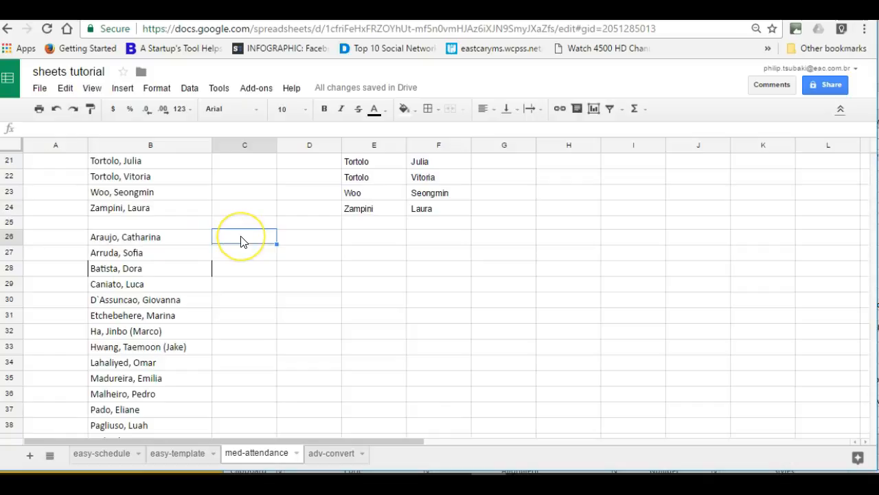
pyautogui.write('=')
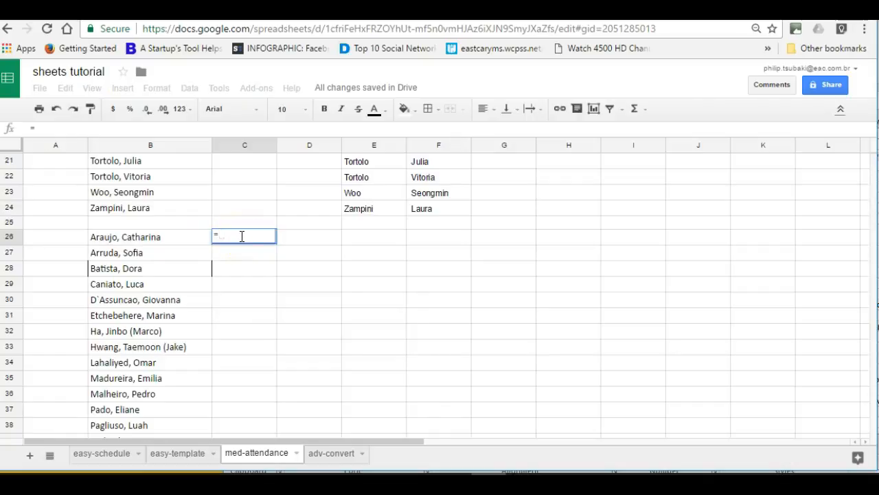
pyautogui.write('split(')
pyautogui.click(152, 242)
pyautogui.click(149, 242)
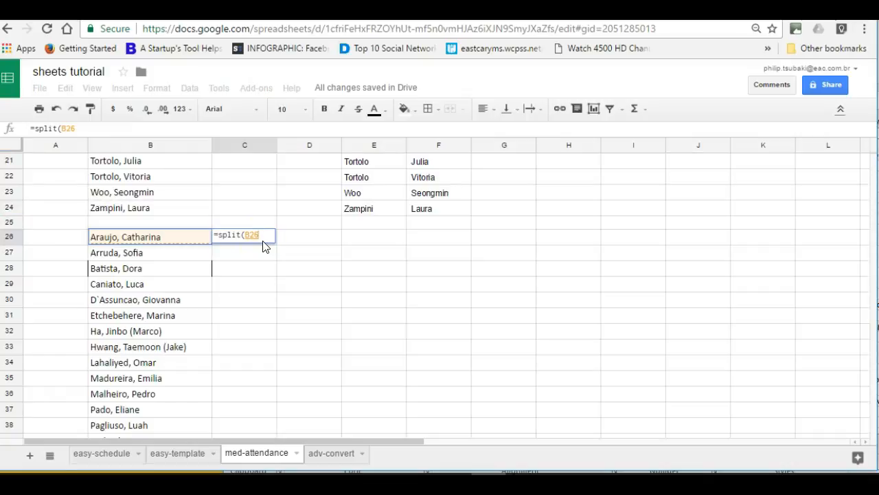
pyautogui.write(',')
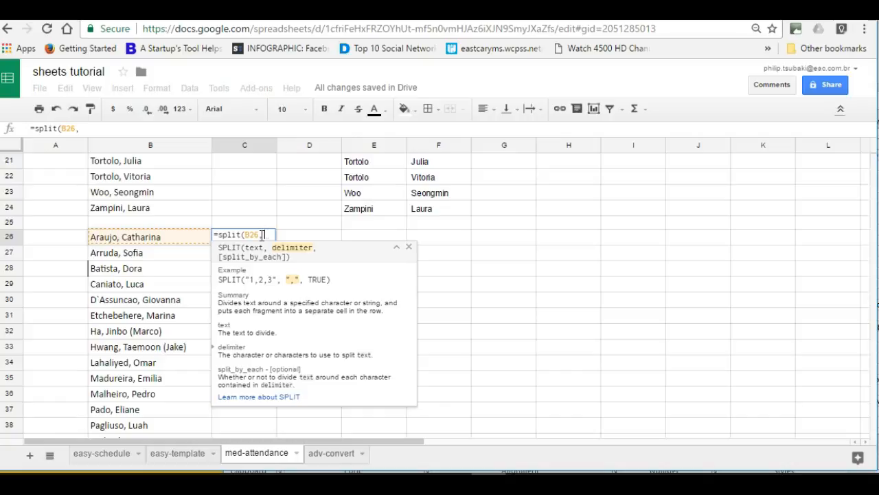
pyautogui.write('",')
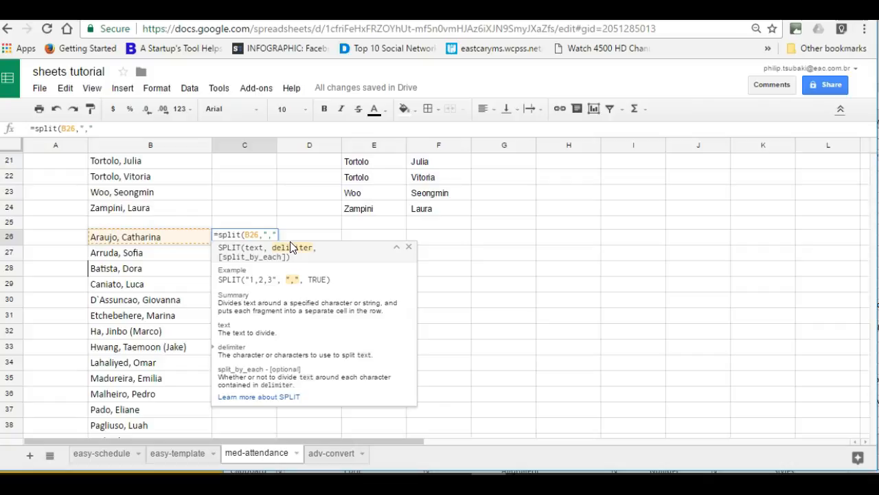
pyautogui.write(')')
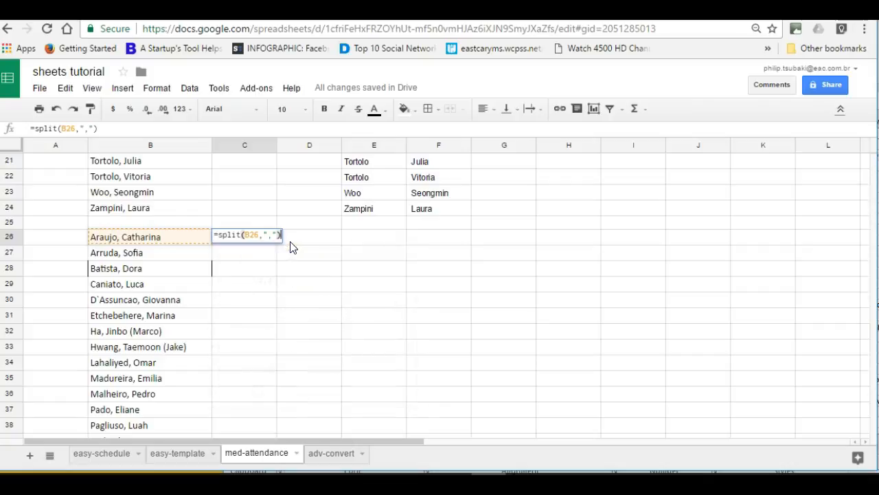
pyautogui.press('Return')
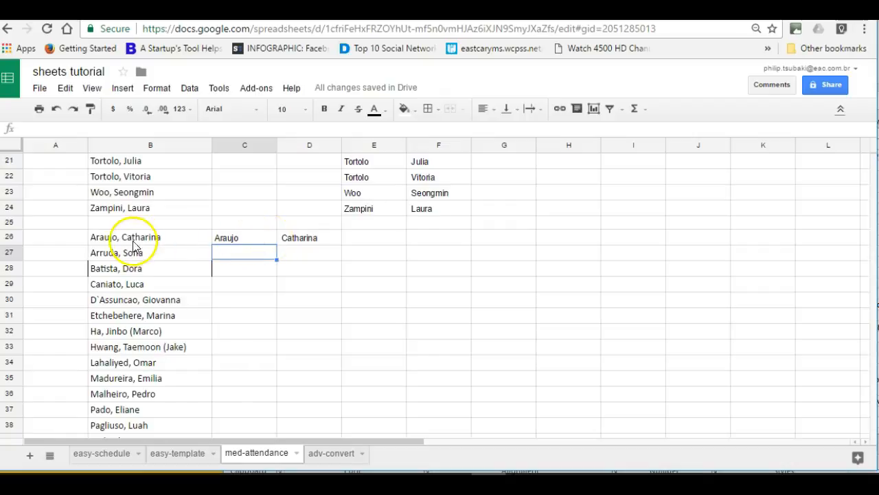
# Fill C26's split formula down to row 45, splitting all twenty names into columns C and D.
pyautogui.click(260, 240)
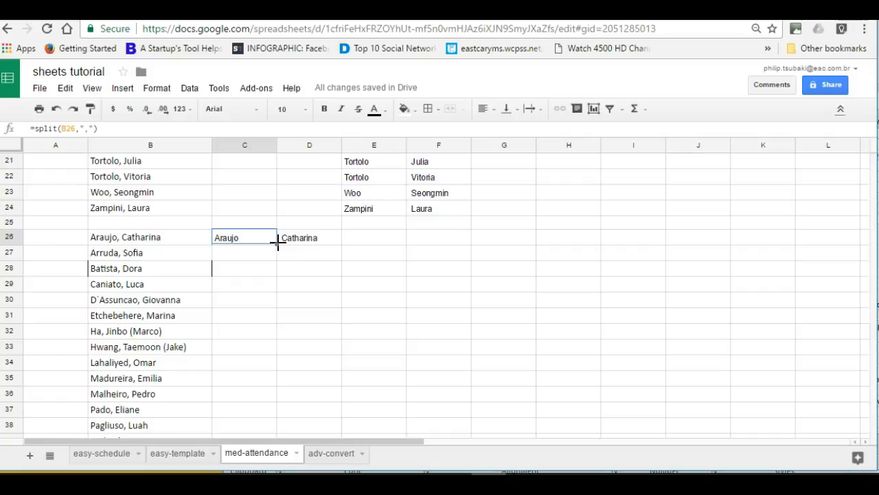
pyautogui.moveTo(278, 243); pyautogui.dragTo(285, 351)
pyautogui.scroll(4, 329, 343)
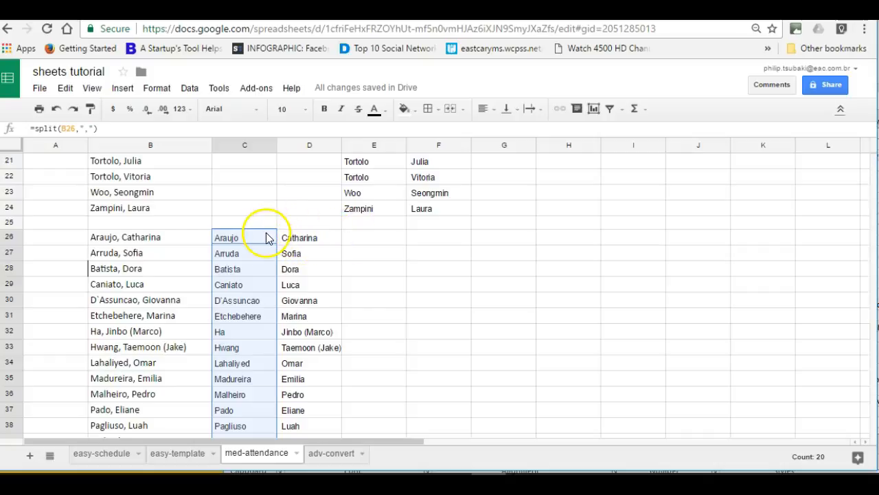
pyautogui.click(426, 240)
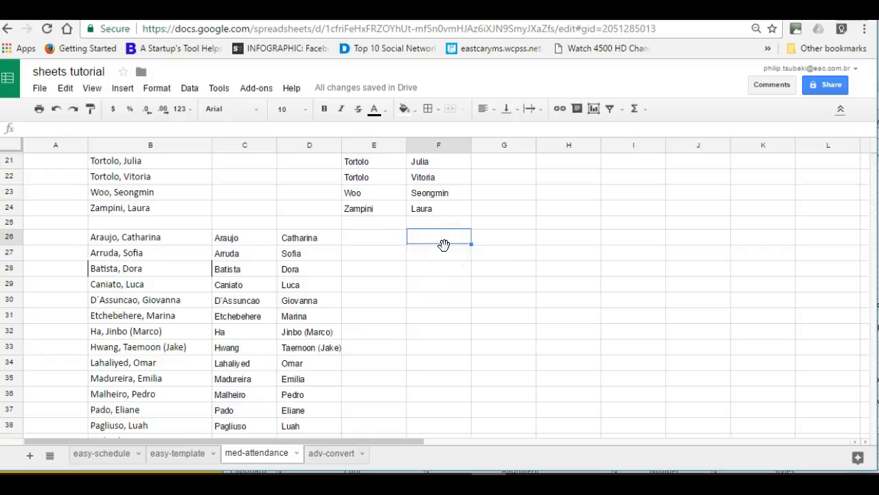
# Enter =concatenate(D26,C26) in F26 to join first name and surname.
pyautogui.write('=')
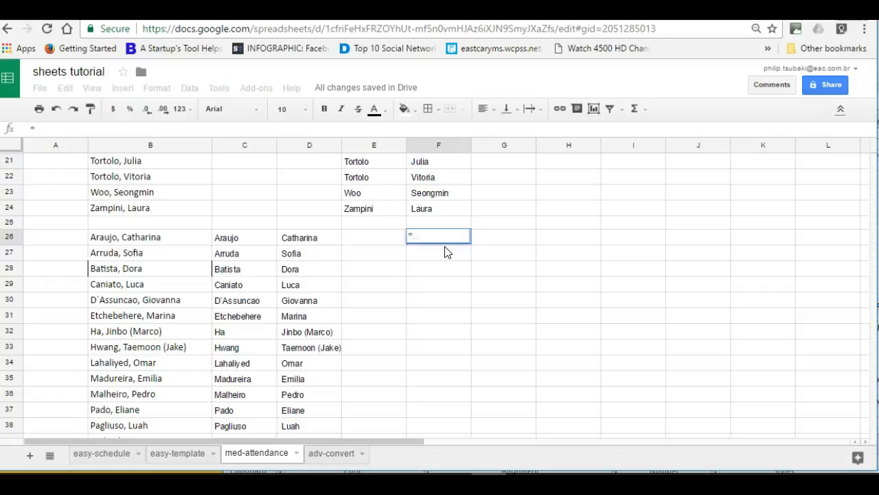
pyautogui.write('concatenate(')
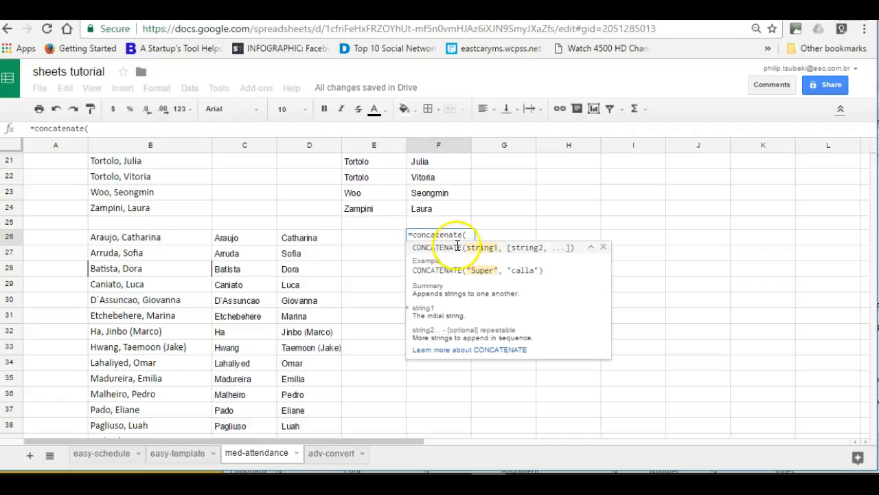
pyautogui.click(308, 244)
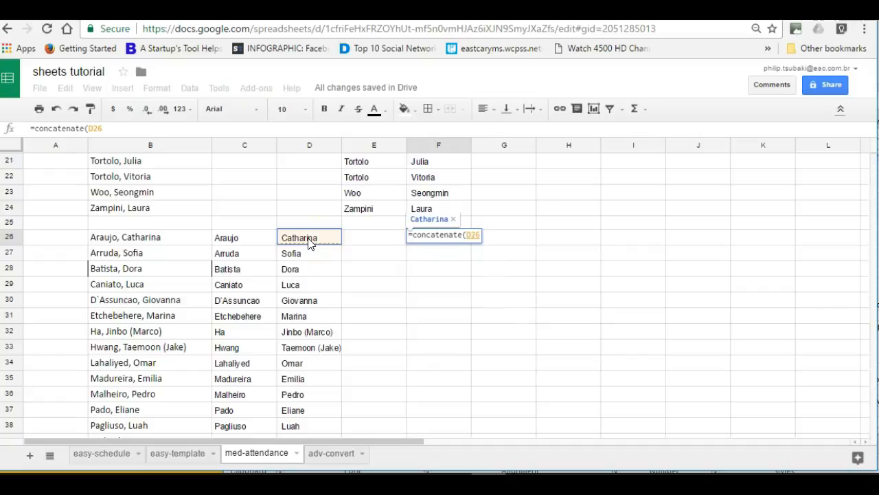
pyautogui.write(',')
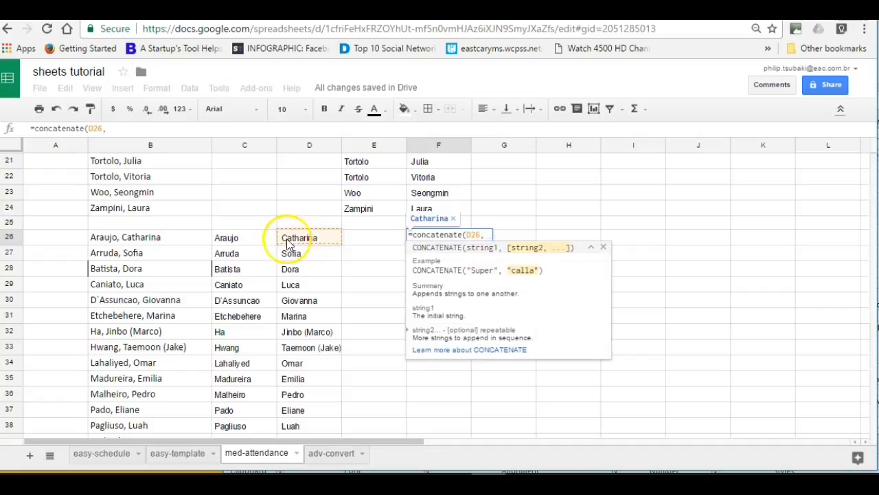
pyautogui.click(252, 243)
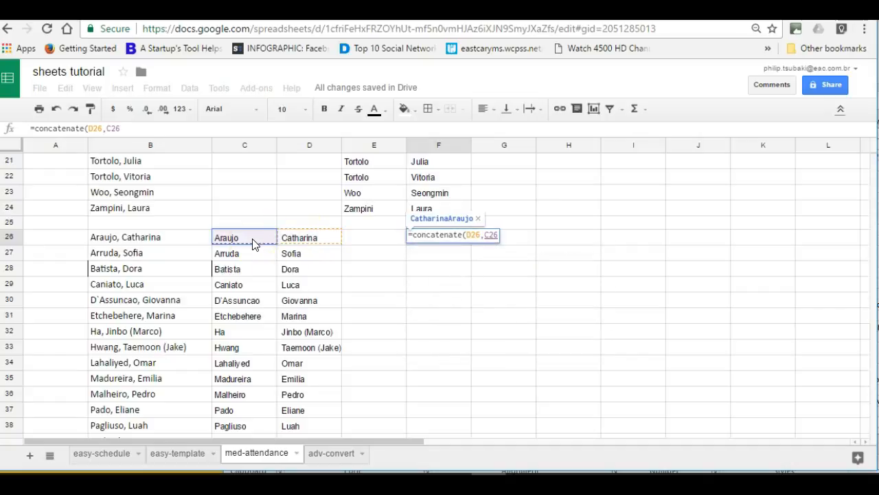
pyautogui.write(')')
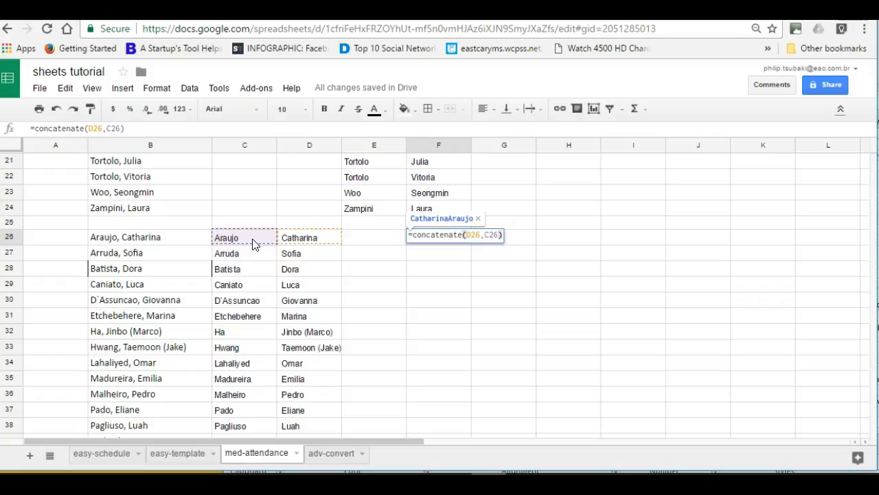
pyautogui.press('Return')
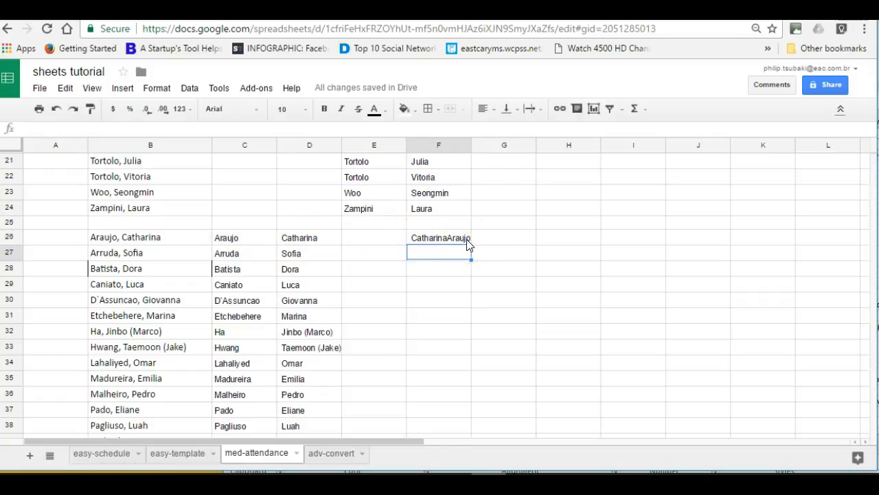
pyautogui.click(466, 239)
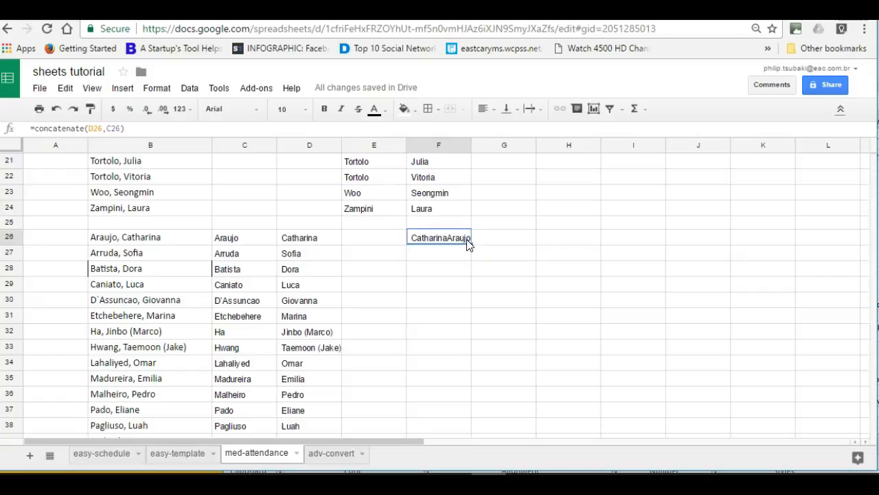
pyautogui.click(107, 130)
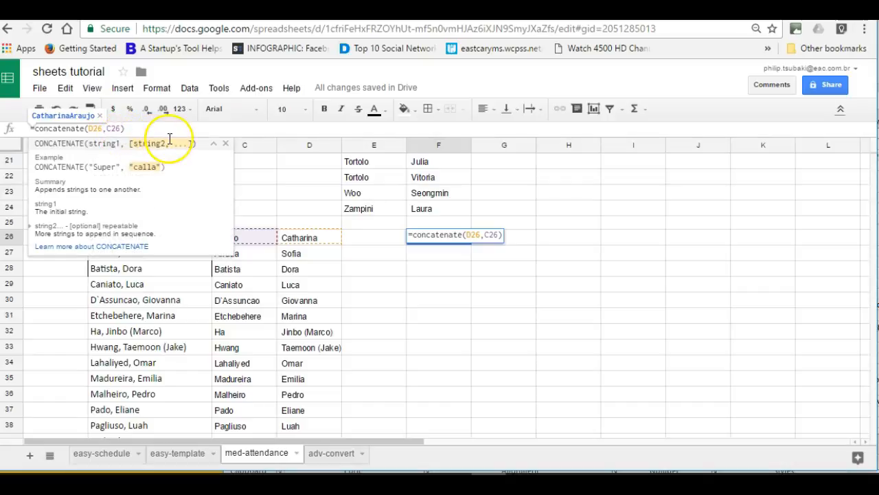
pyautogui.write('"')
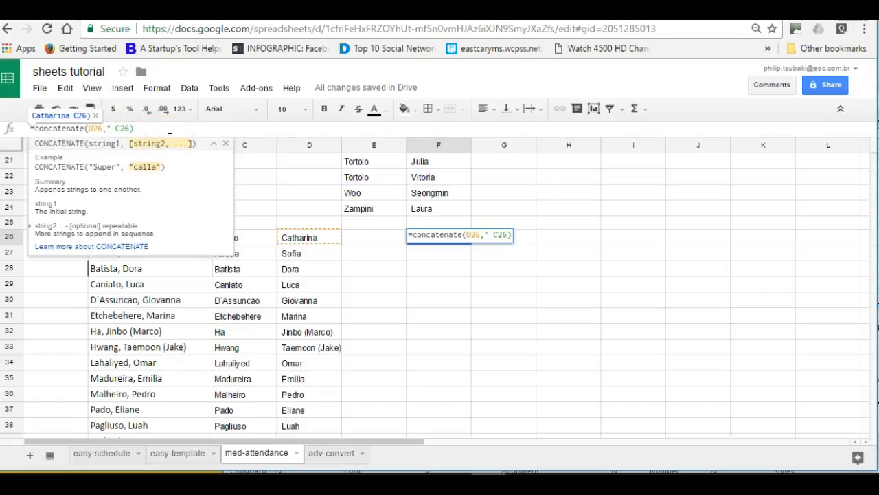
pyautogui.write(' ",')
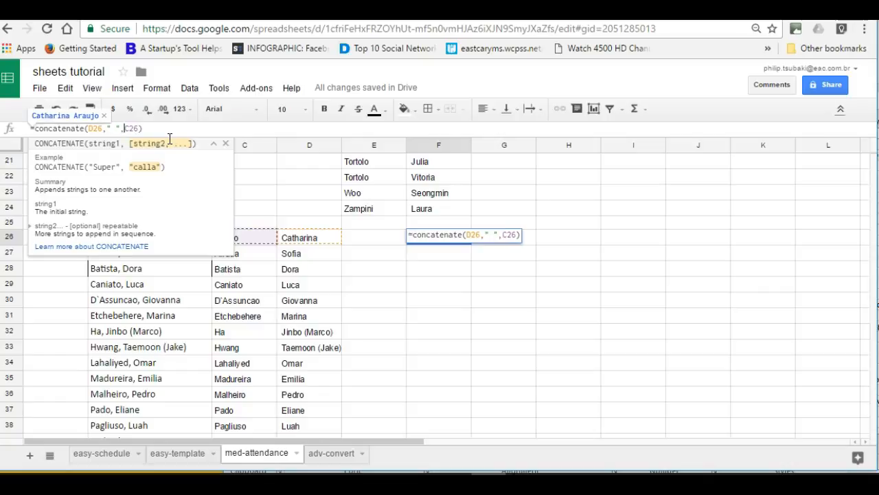
pyautogui.press('Return')
pyautogui.click(447, 240)
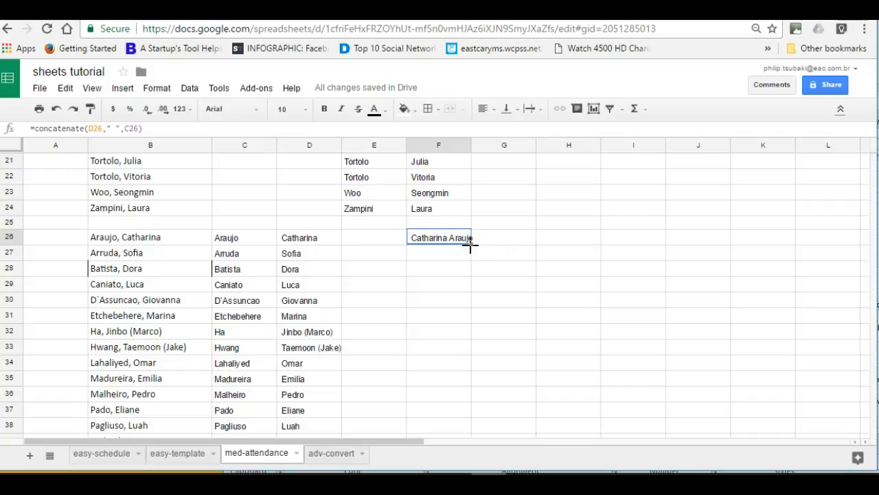
# Fill F26's concatenate formula down to row 45 and scroll through the twenty First Last names.
pyautogui.moveTo(470, 245); pyautogui.dragTo(473, 380)
pyautogui.scroll(2, 490, 352)
pyautogui.scroll(2, 491, 352)
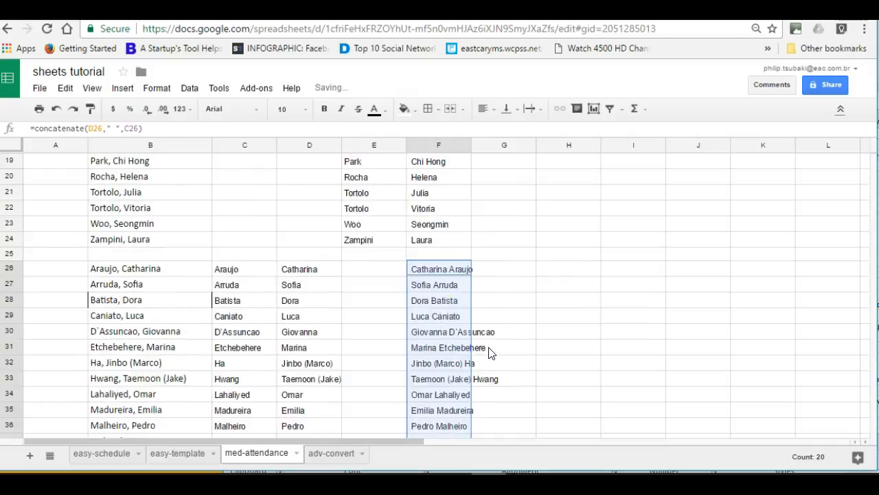
pyautogui.scroll(-3, 447, 423)
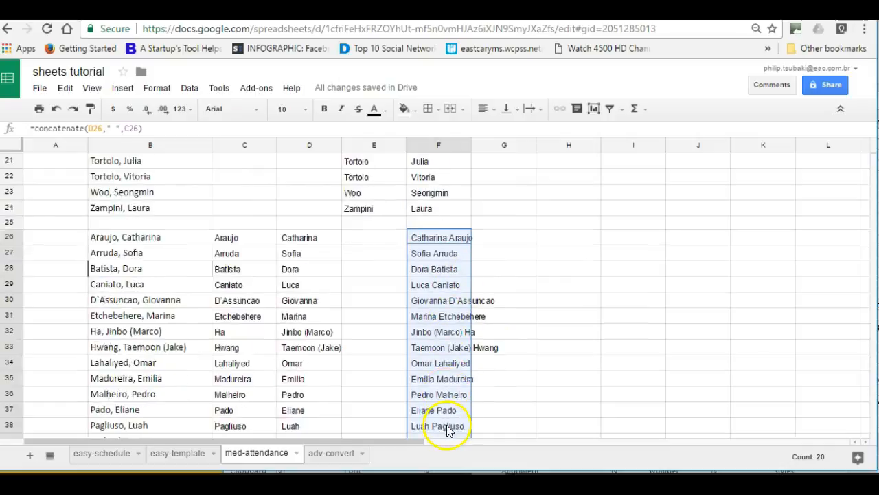
pyautogui.scroll(-3, 453, 378)
pyautogui.scroll(4, 456, 378)
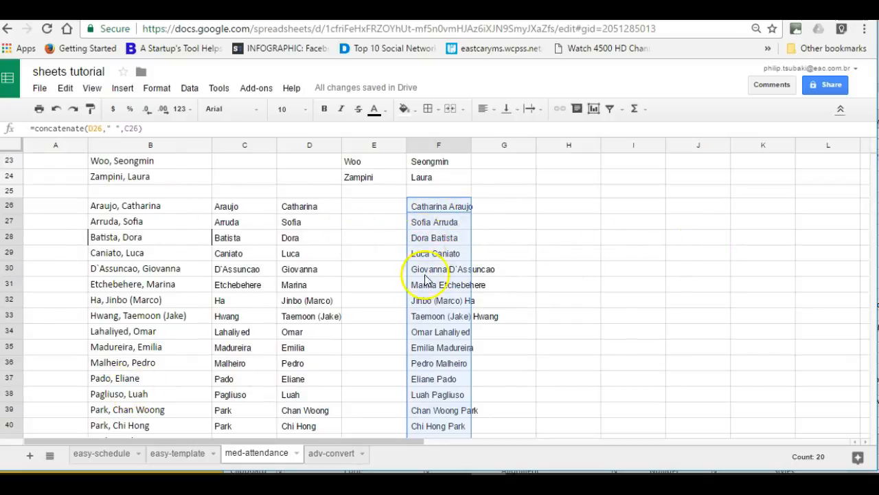
pyautogui.scroll(-2, 532, 375)
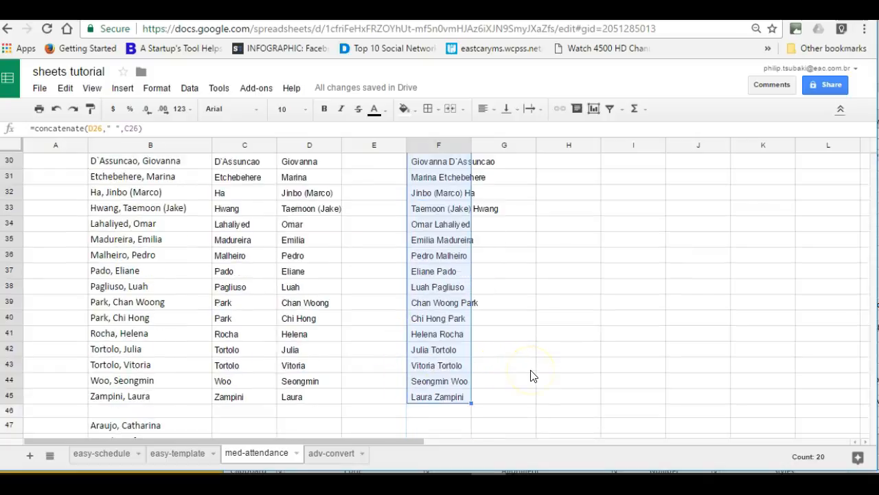
pyautogui.scroll(-3, 531, 375)
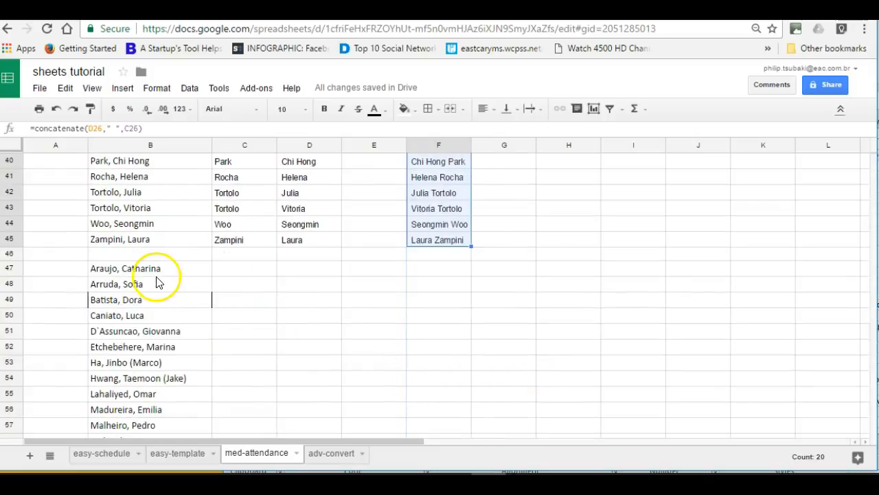
pyautogui.scroll(-1, 158, 279)
pyautogui.scroll(-1, 159, 279)
# Split the names from row 47 down at the comma using Data's split text to columns.
pyautogui.moveTo(170, 193); pyautogui.dragTo(152, 406)
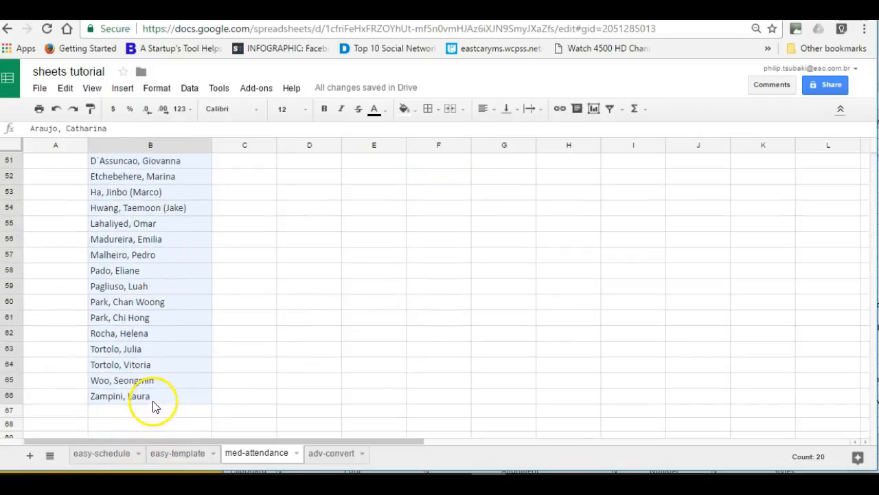
pyautogui.click(189, 88)
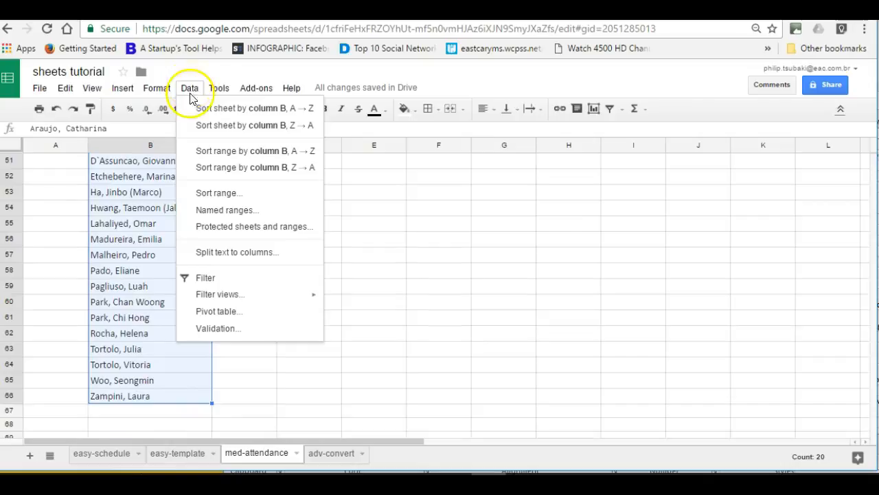
pyautogui.click(275, 254)
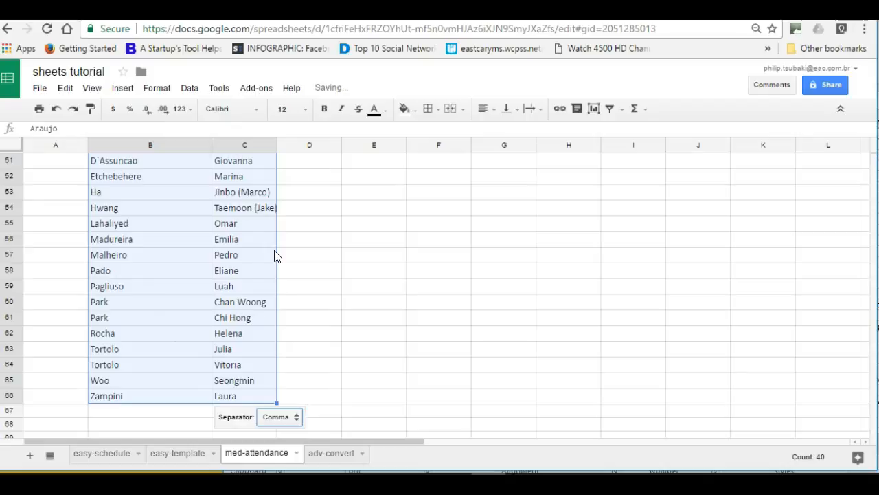
pyautogui.scroll(2, 233, 343)
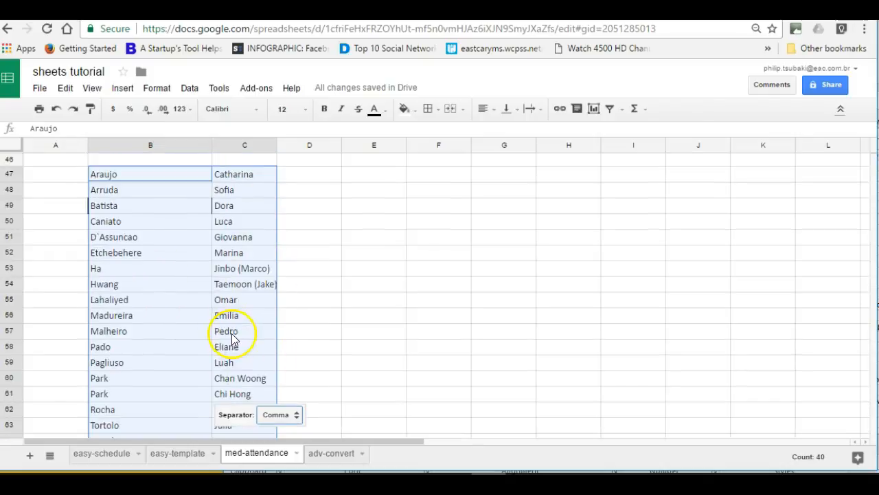
pyautogui.scroll(2, 250, 215)
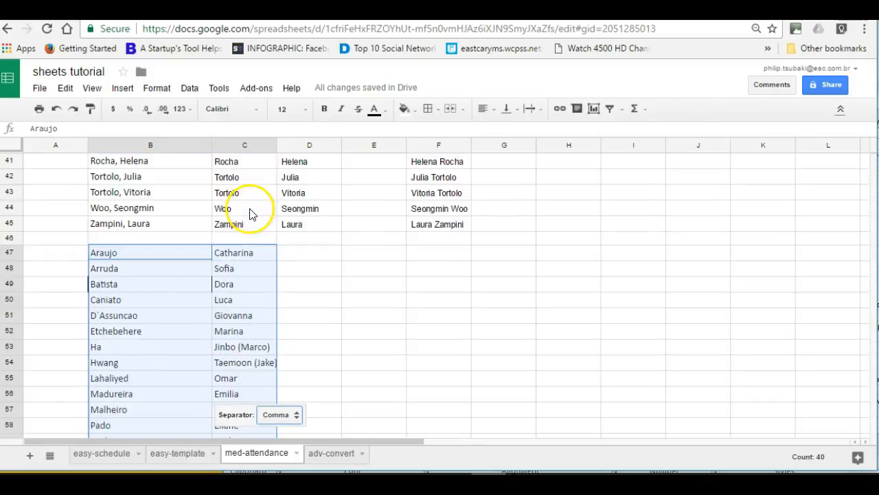
pyautogui.scroll(2, 284, 281)
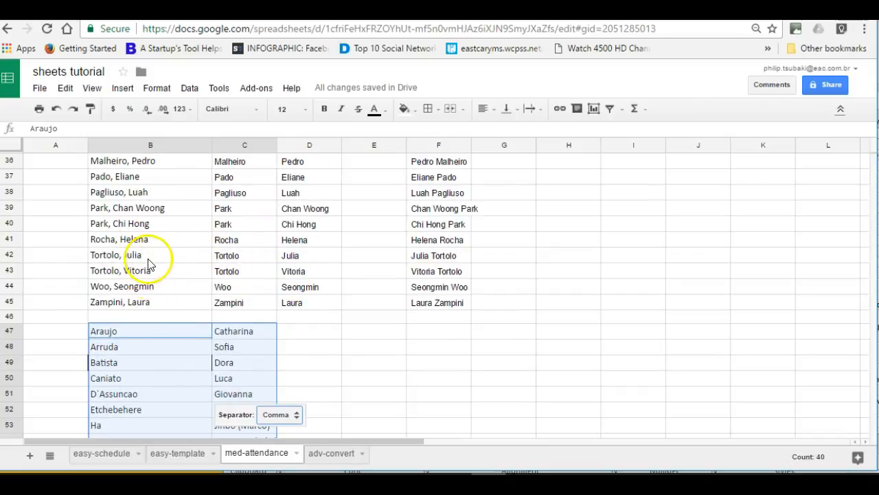
pyautogui.scroll(2, 148, 263)
pyautogui.scroll(-2, 129, 354)
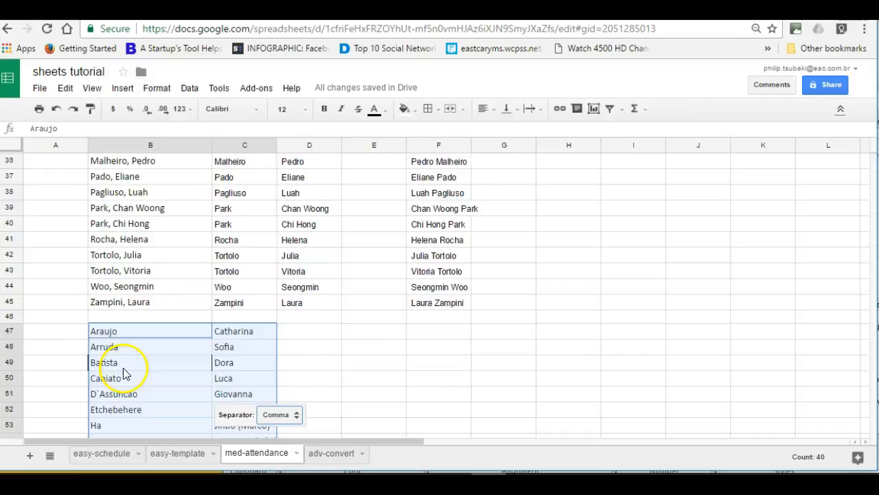
pyautogui.scroll(-2, 158, 364)
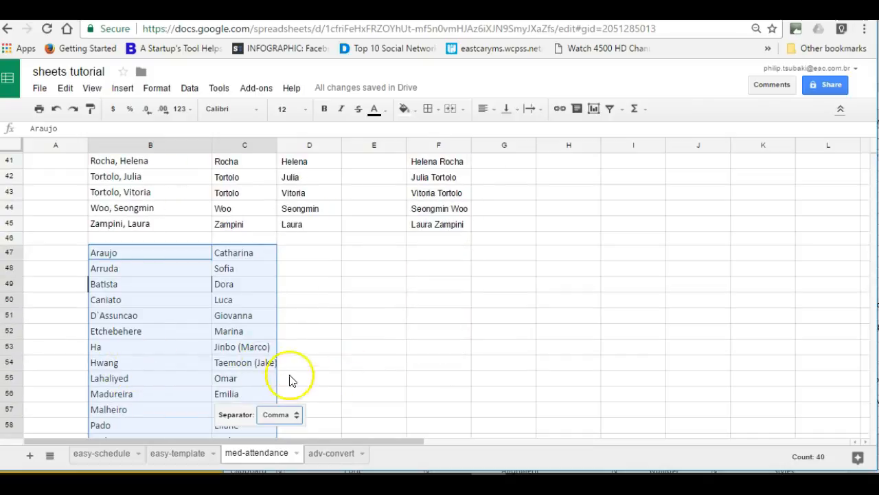
pyautogui.click(381, 379)
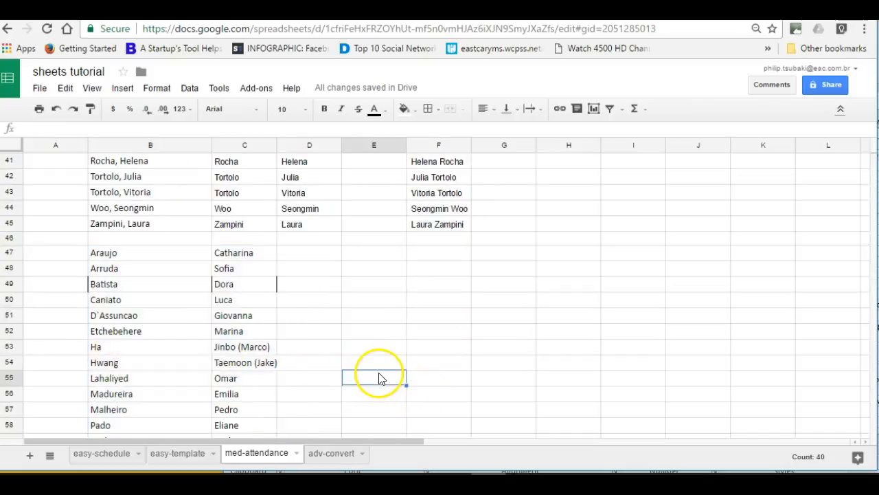
pyautogui.scroll(6, 388, 292)
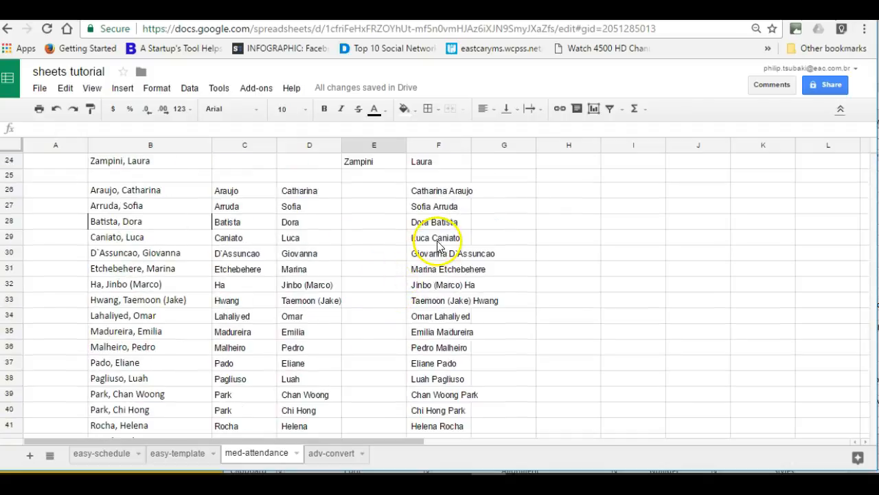
pyautogui.scroll(-5, 419, 240)
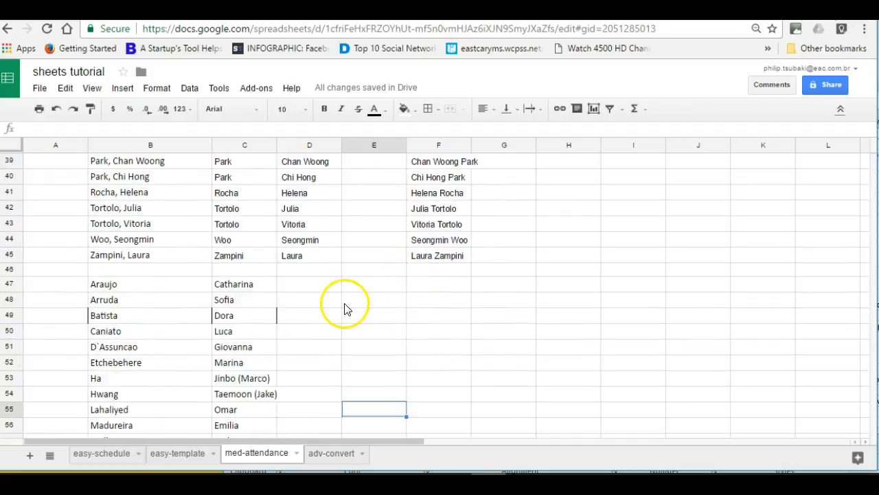
pyautogui.scroll(4, 385, 295)
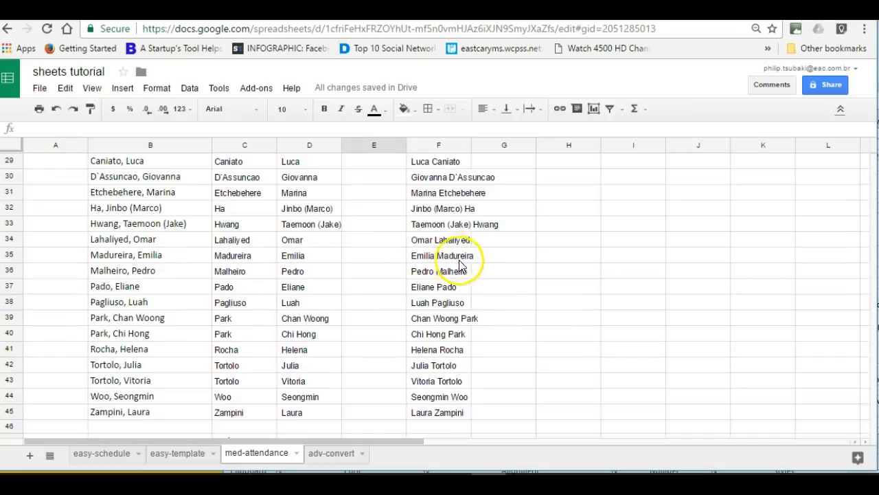
pyautogui.scroll(2, 502, 283)
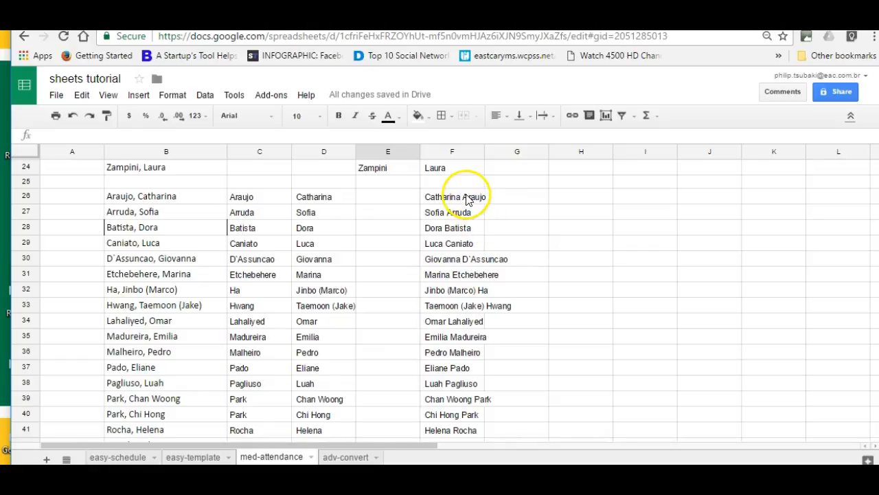
pyautogui.click(473, 196)
pyautogui.click(474, 212)
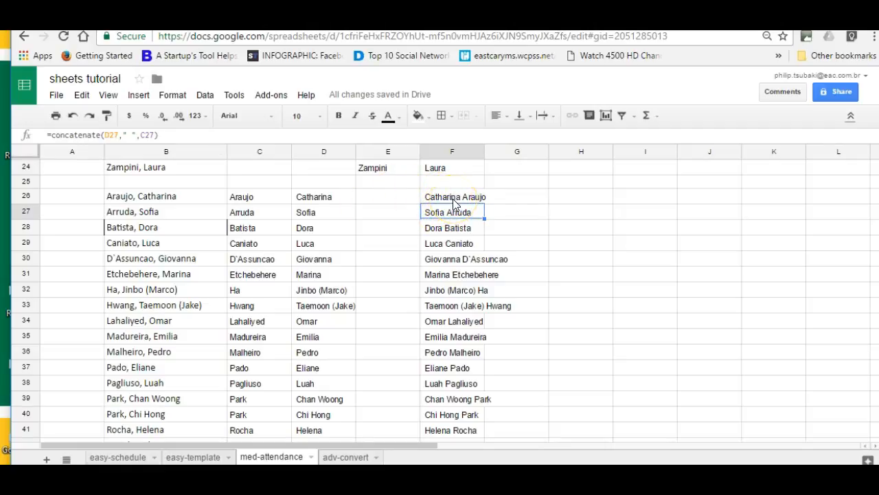
# Copy F26:F45 and paste values only into H26.
pyautogui.moveTo(454, 199); pyautogui.dragTo(465, 408)
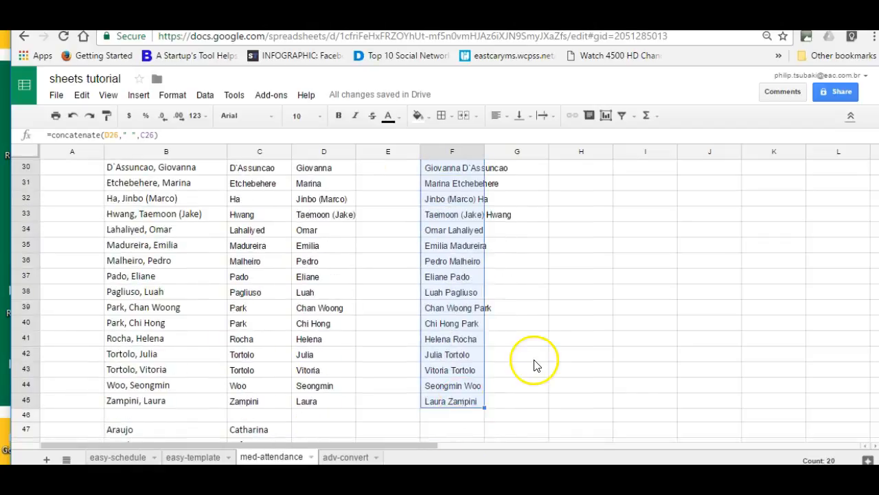
pyautogui.scroll(2, 536, 364)
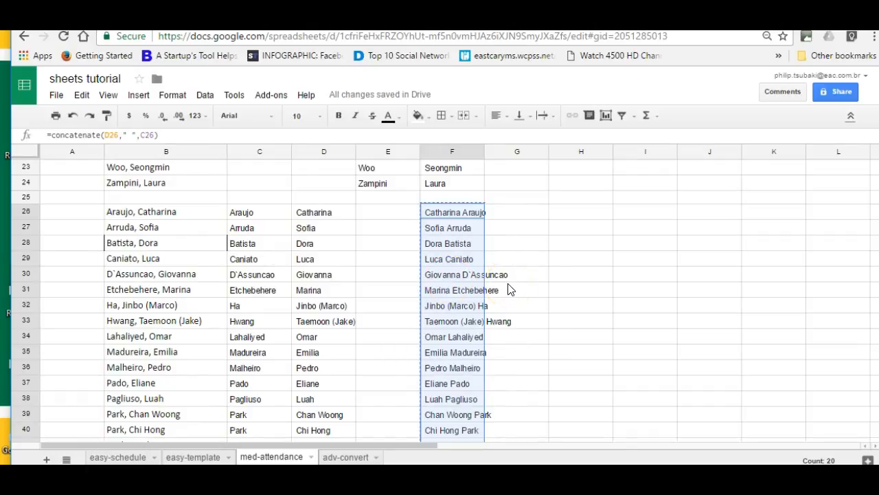
pyautogui.click(570, 212)
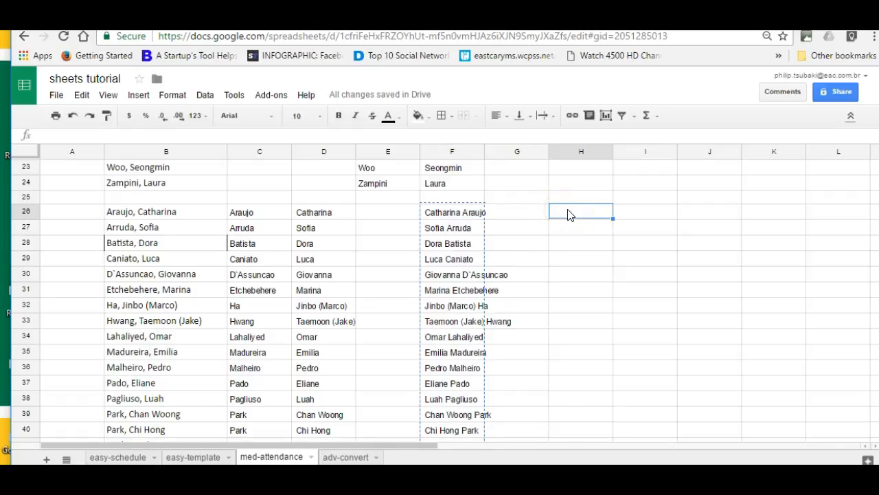
pyautogui.click(82, 94)
pyautogui.moveTo(180, 210)
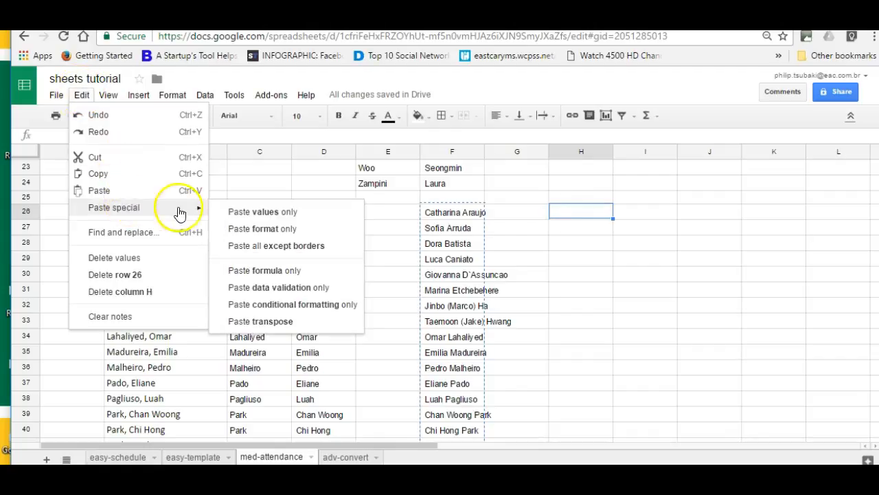
pyautogui.click(280, 219)
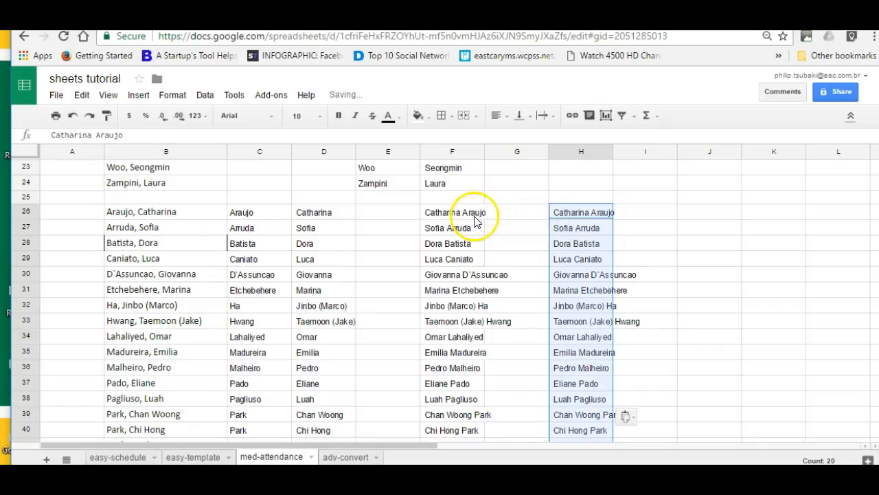
# Confirm H26 holds plain text rather than a formula, and select H26:H45.
pyautogui.click(599, 213)
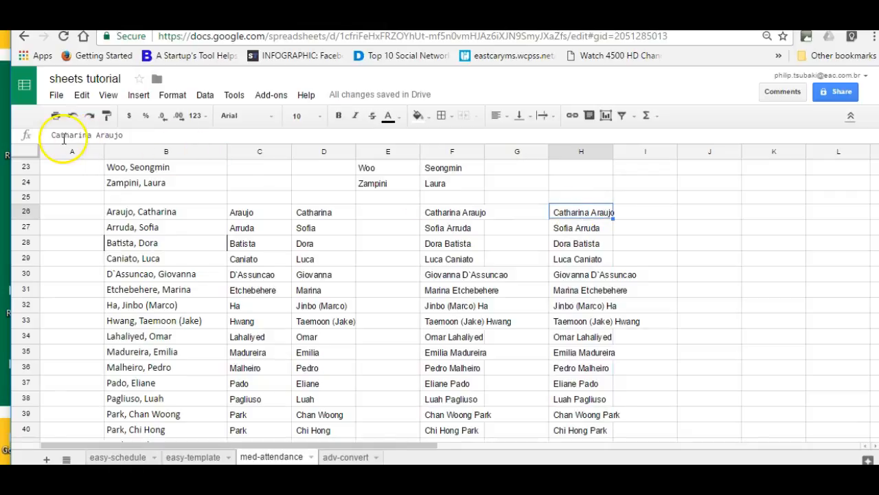
pyautogui.click(458, 212)
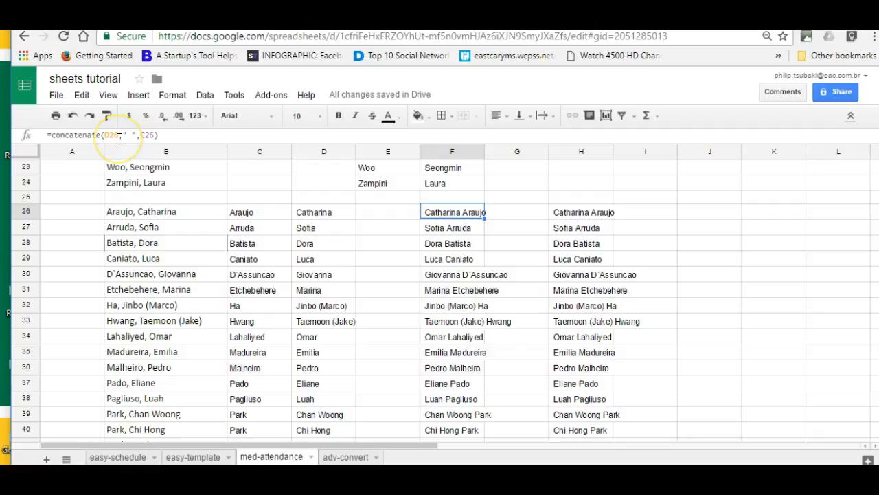
pyautogui.click(583, 211)
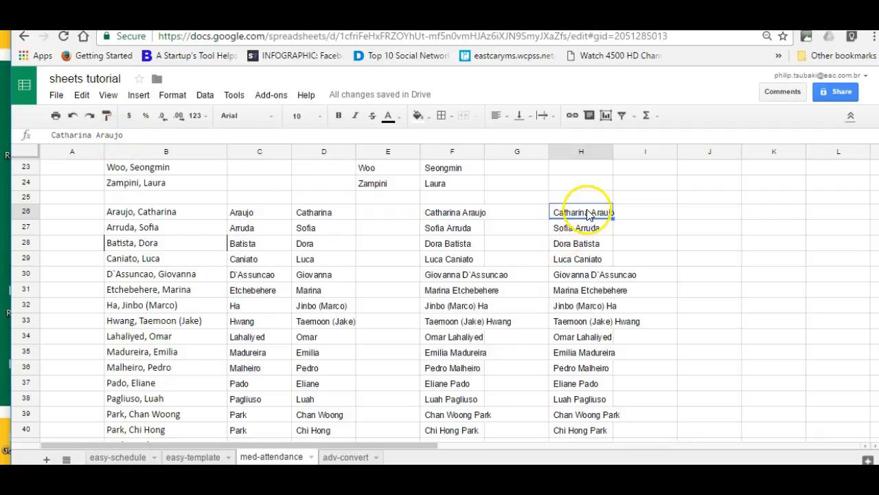
pyautogui.moveTo(587, 215); pyautogui.dragTo(583, 355)
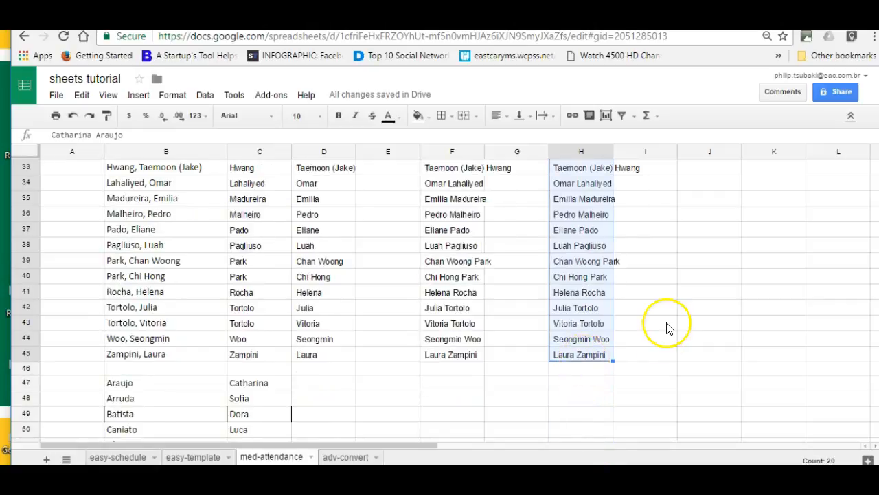
pyautogui.scroll(3, 667, 328)
pyautogui.scroll(3, 658, 328)
pyautogui.scroll(-3, 657, 328)
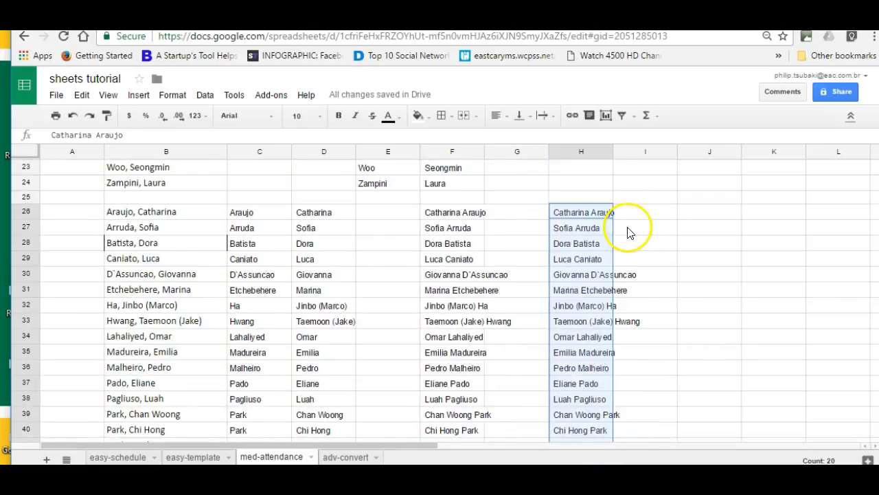
# Sort H26:H45 A→Z with Data > Sort range.
pyautogui.click(208, 97)
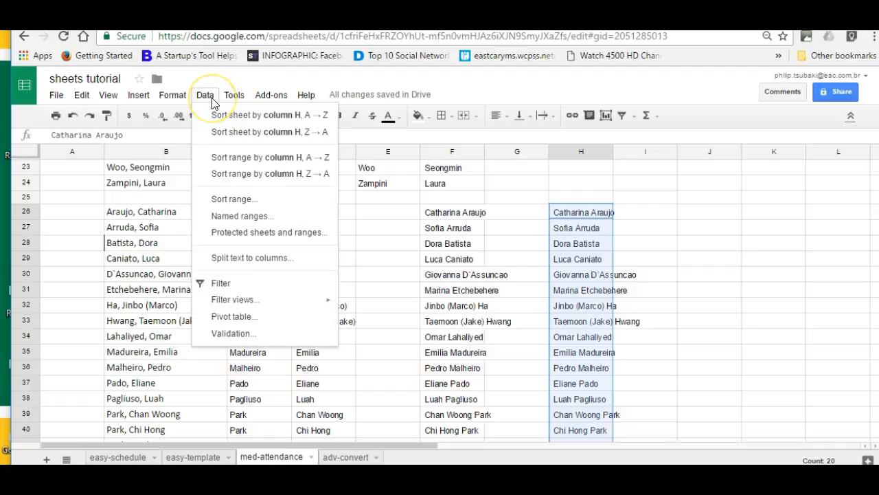
pyautogui.click(275, 199)
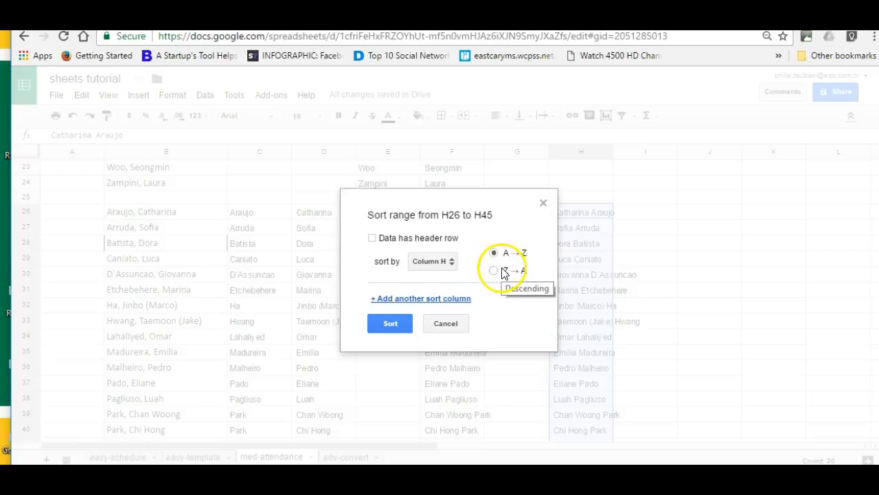
pyautogui.click(390, 323)
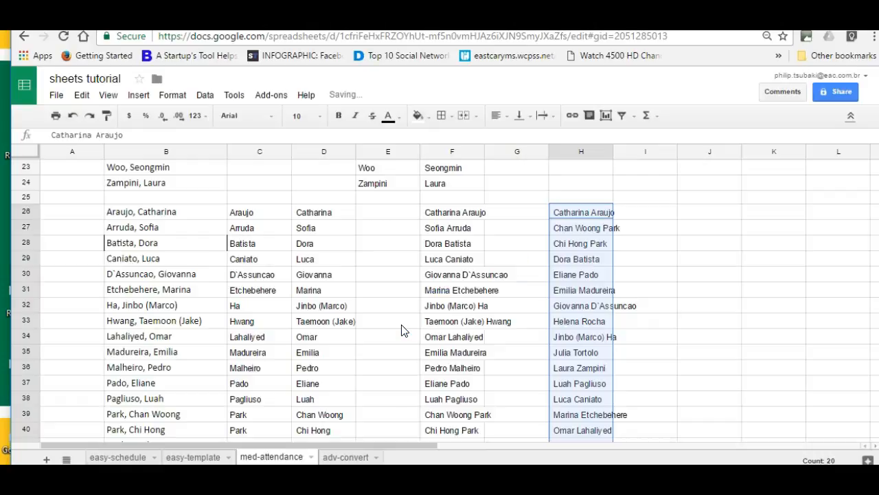